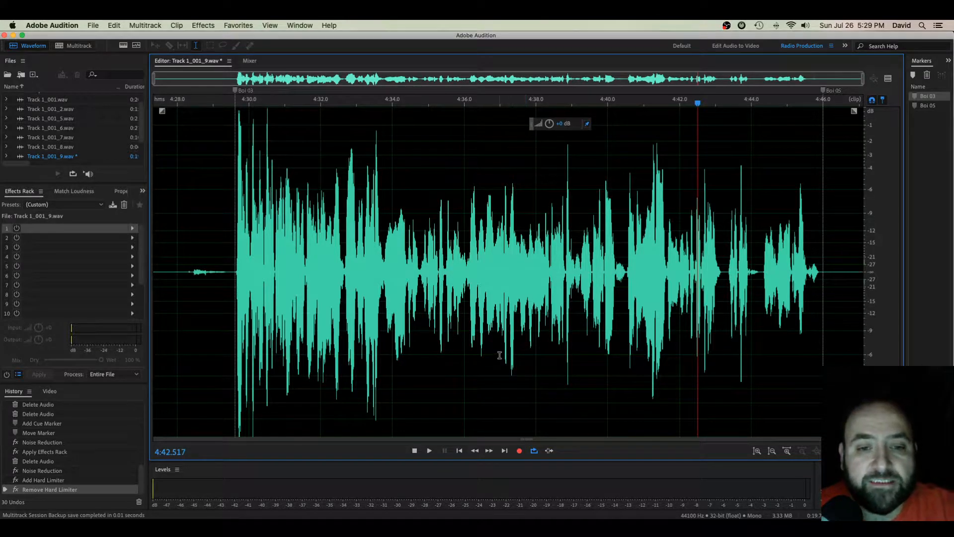
- Play the voice recording from the Boi 03 marker and return the playhead to the quiet section before it
left_click(236, 353)
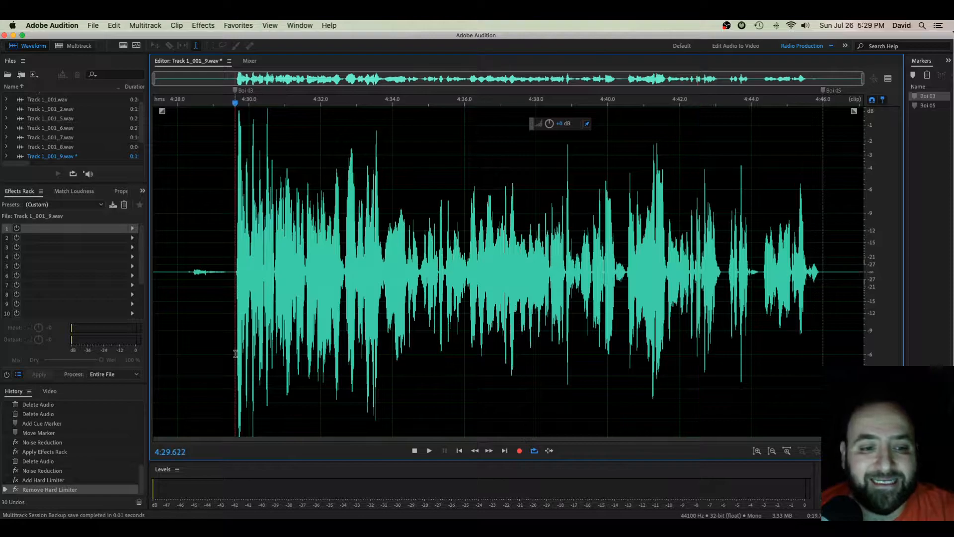
key("space")
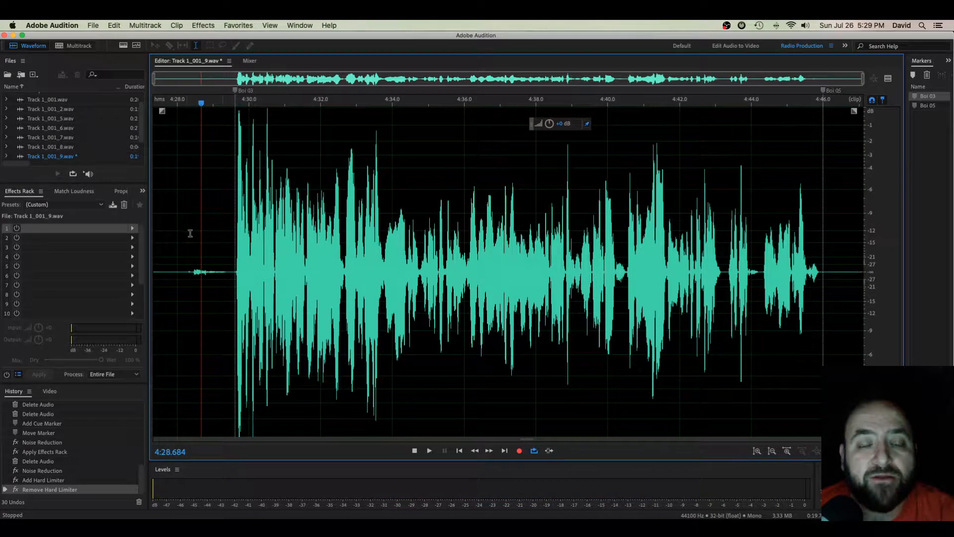
left_click_drag(186, 231, 158, 231)
left_click(199, 222)
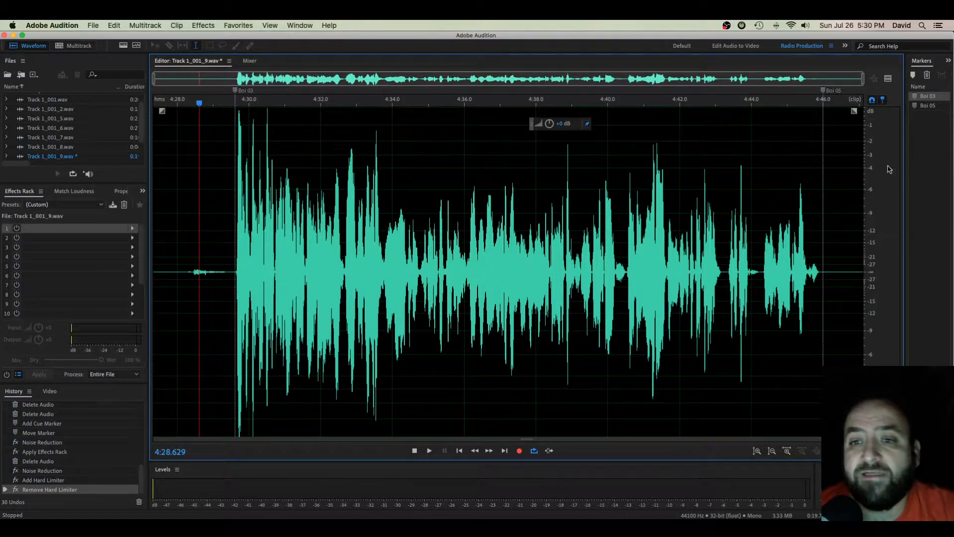
- Apply a Hard Limiter with a maximum amplitude of -3.0 dB to the voice recording
left_click(204, 26)
mouse_move(236, 142)
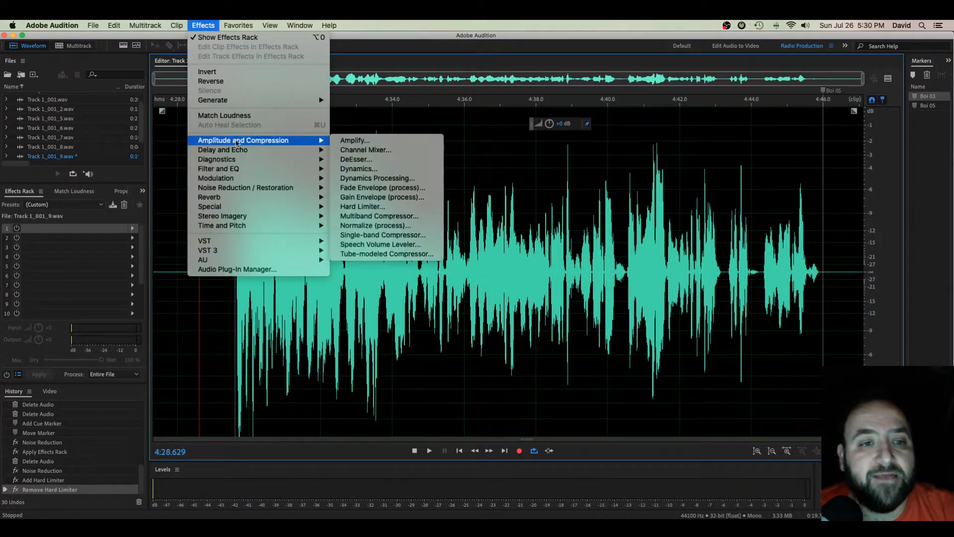
left_click(363, 206)
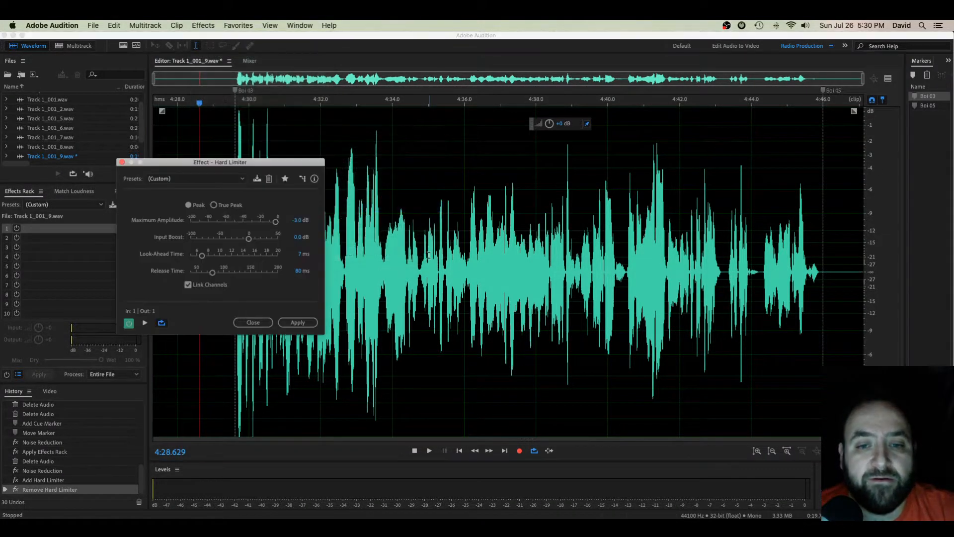
left_click(256, 190)
left_click(263, 175)
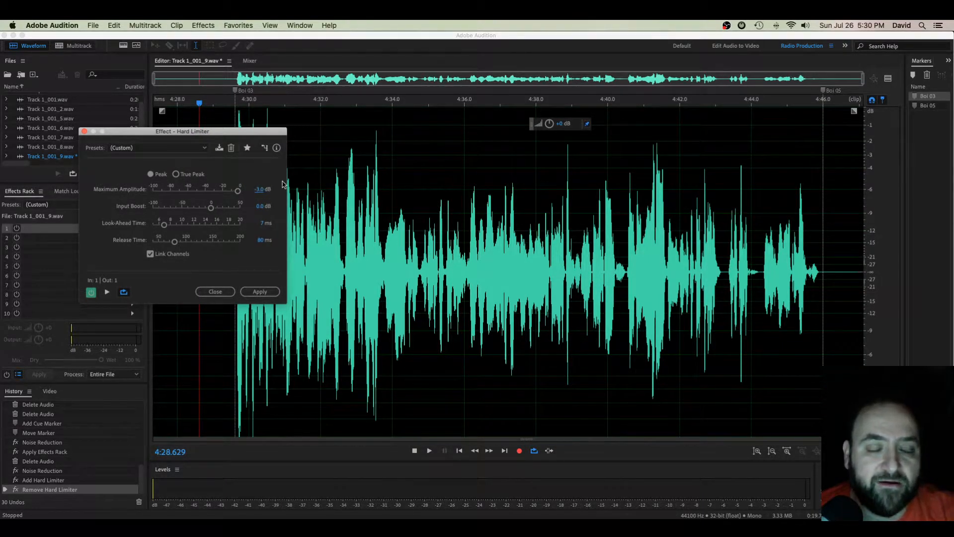
left_click_drag(244, 137, 187, 157)
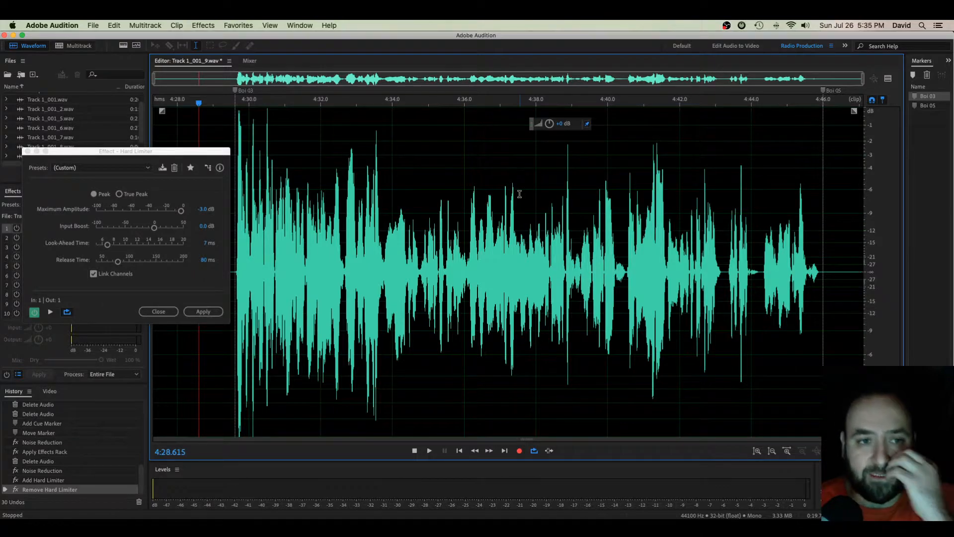
left_click(206, 209)
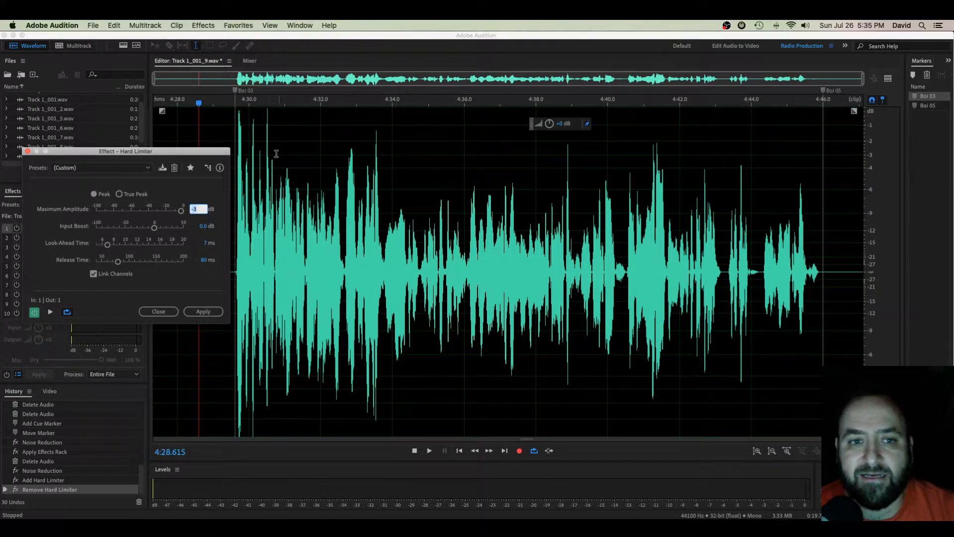
key("Return")
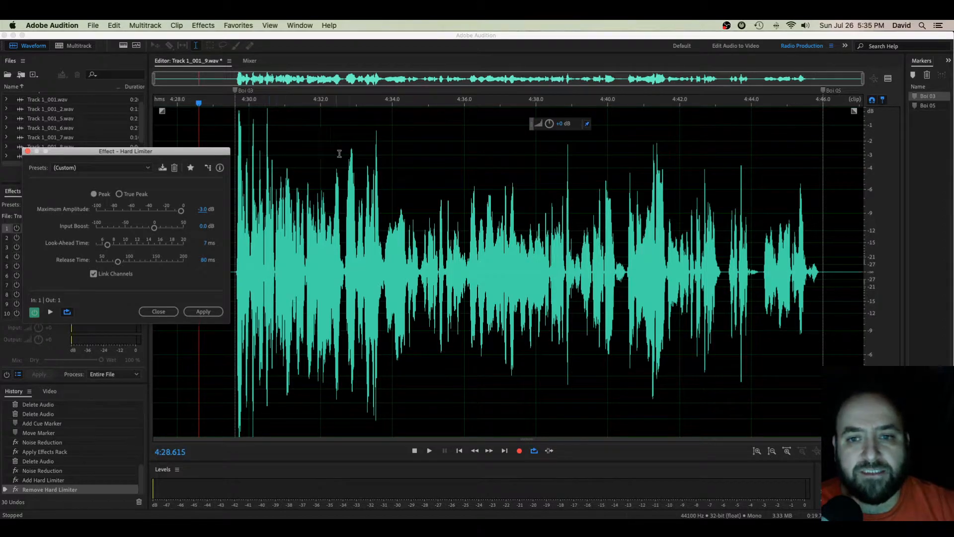
left_click(202, 312)
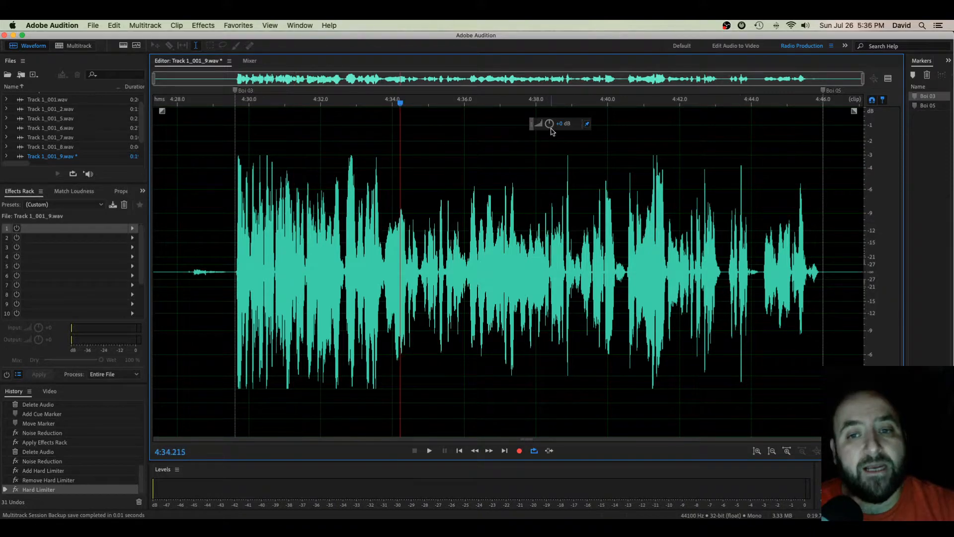
- Raise the limited recording's overall gain slightly and play it back from the Boi 03 marker
left_click_drag(550, 125, 555, 124)
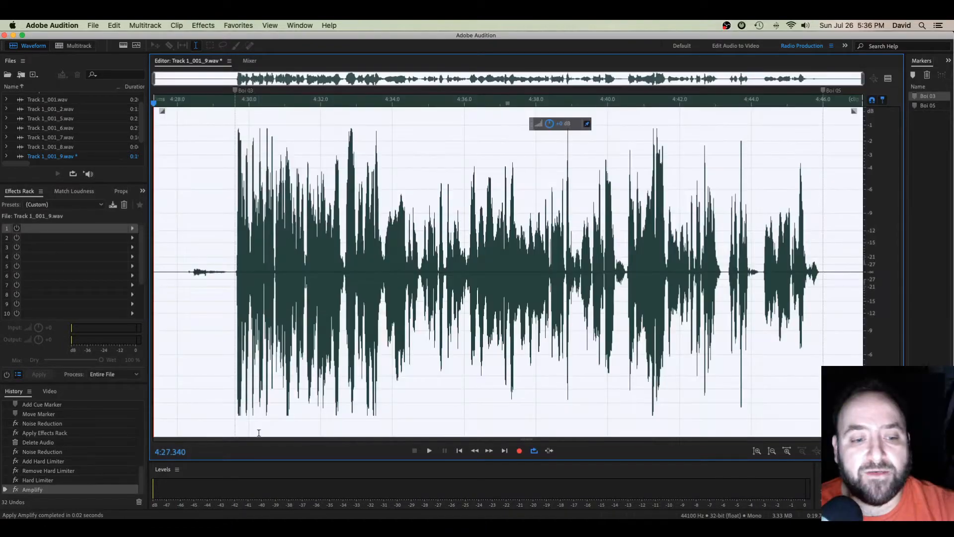
left_click(423, 333)
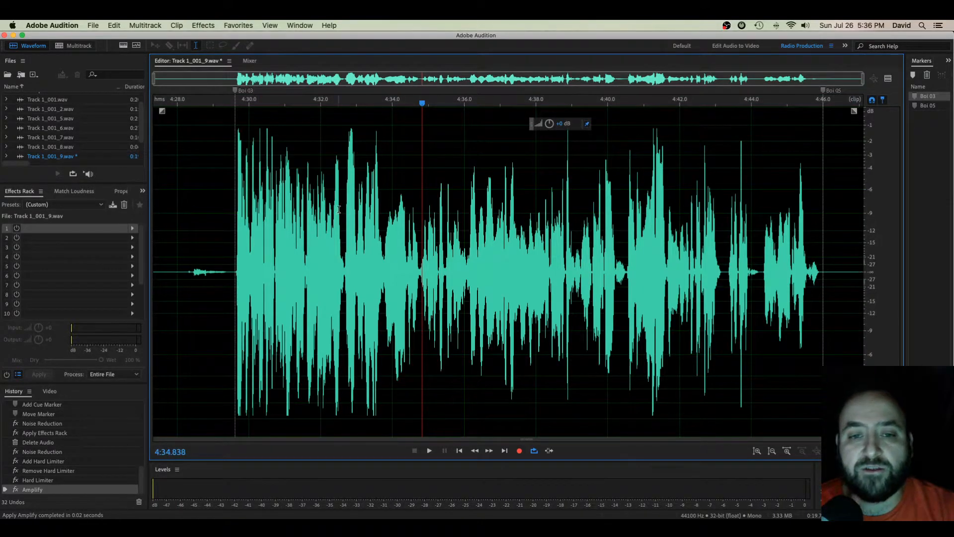
left_click_drag(385, 214, 726, 219)
left_click(706, 217)
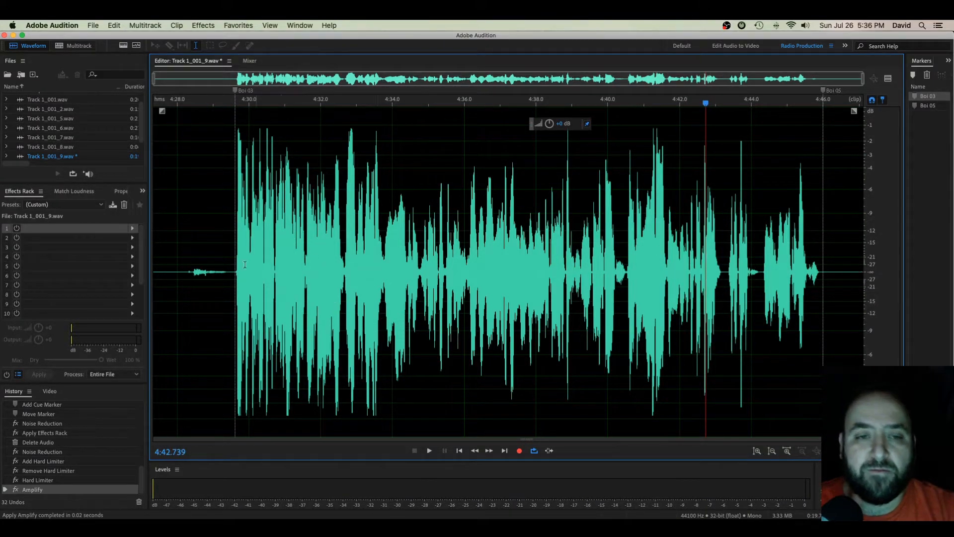
left_click(236, 235)
key("space")
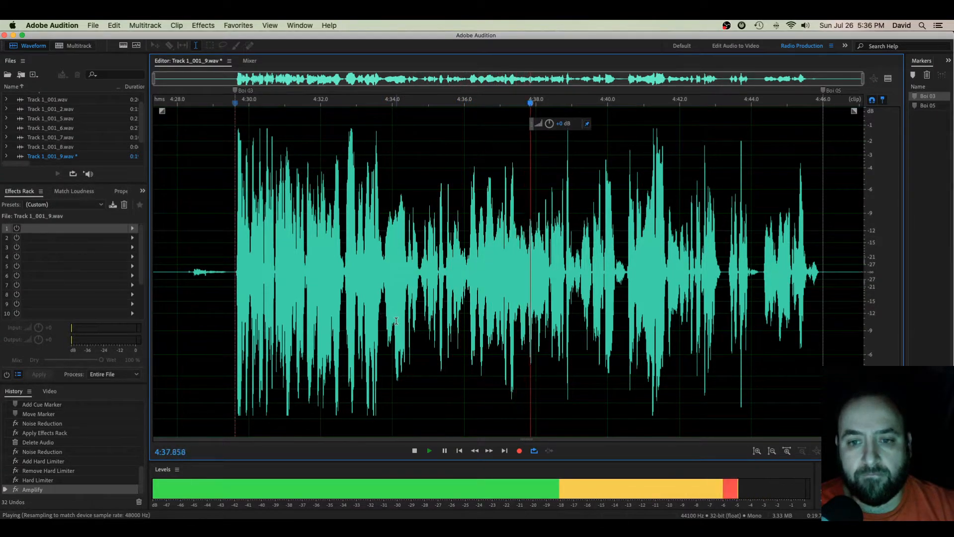
- Undo the gain increase and play the limited recording from the Boi 03 marker
key("super+z")
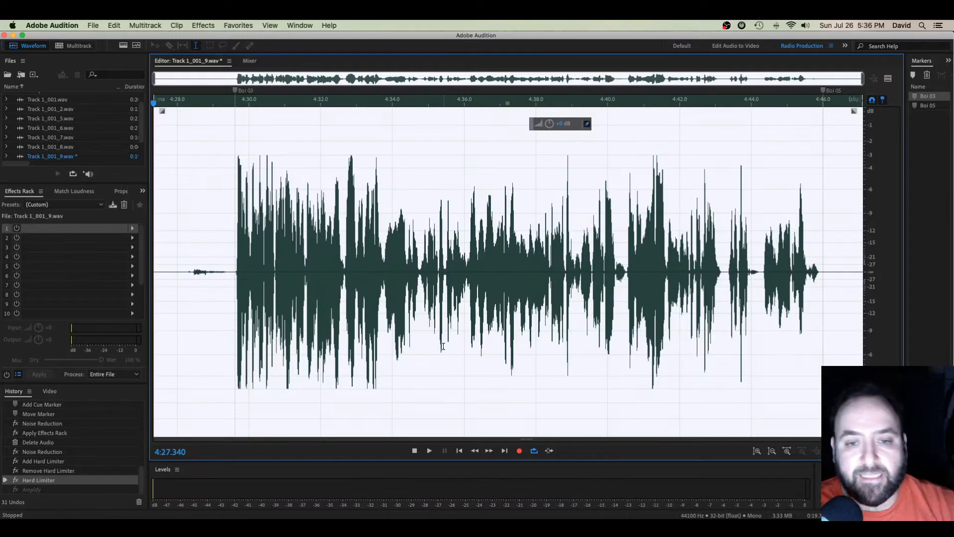
left_click(236, 161)
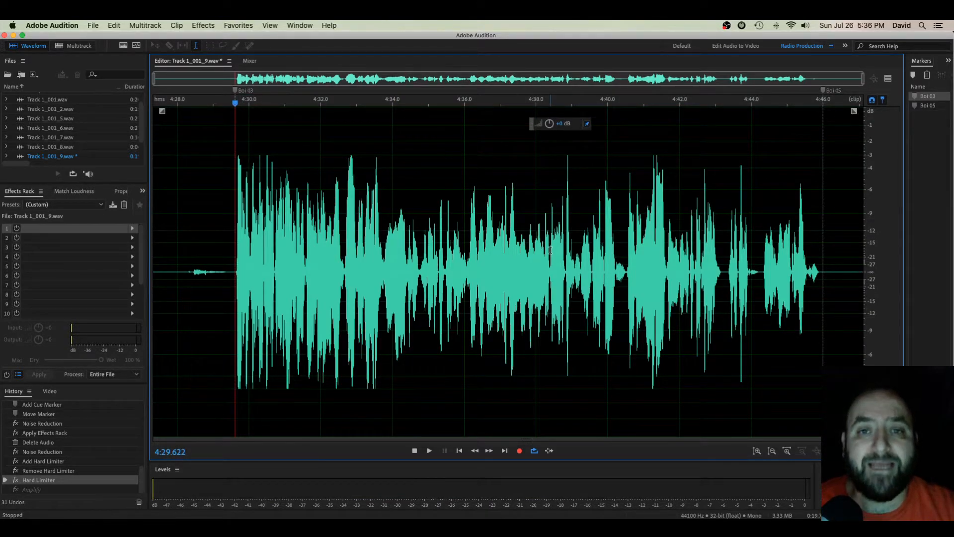
key("space")
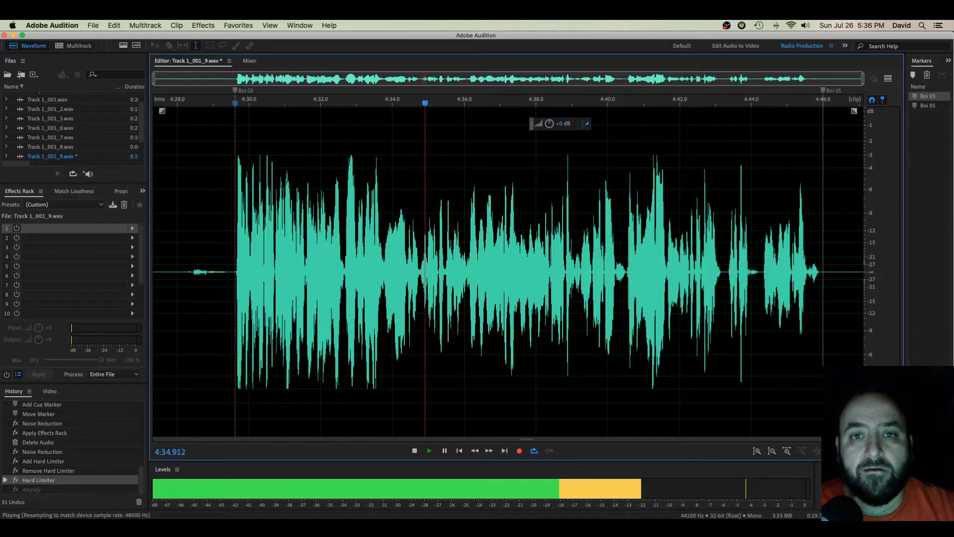
key("space")
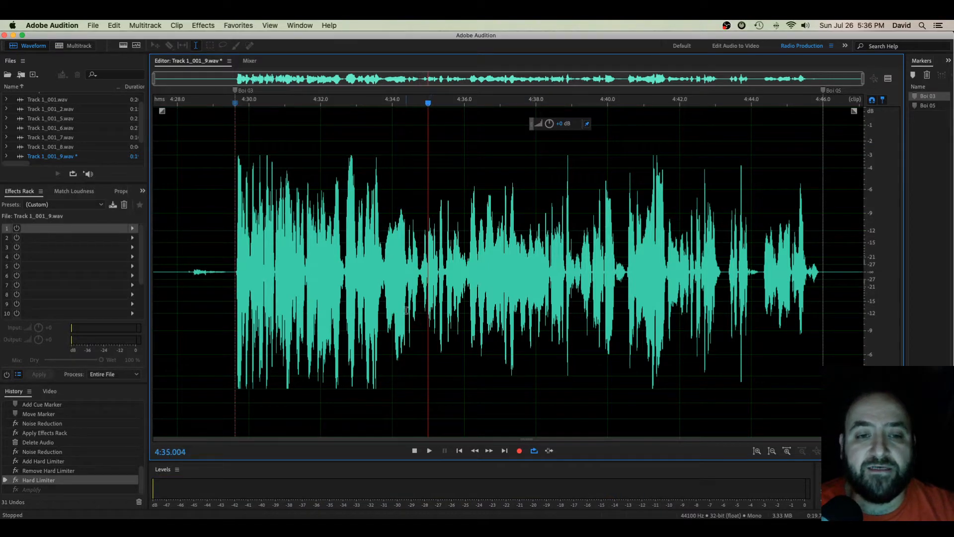
- Undo the Hard Limiter processing on the voice recording
key("super+z")
left_click(442, 314)
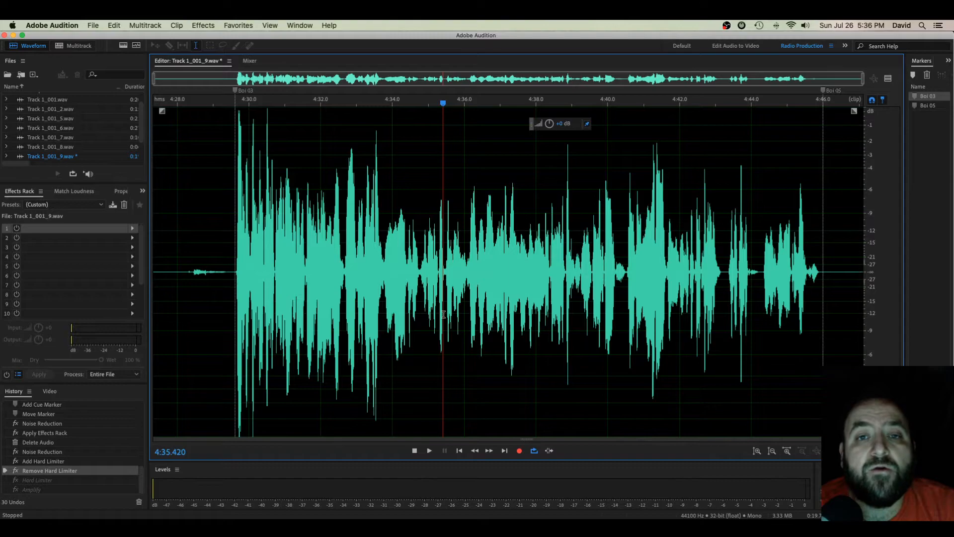
- Add Amplify in the first Effects Rack slot and set its gain to about 20.78 dB
left_click(176, 225)
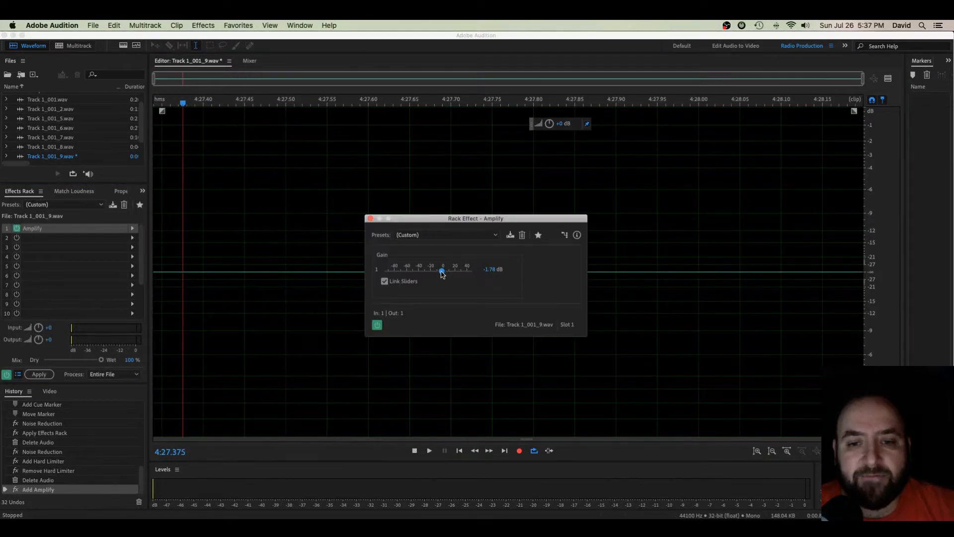
left_click_drag(445, 271, 455, 272)
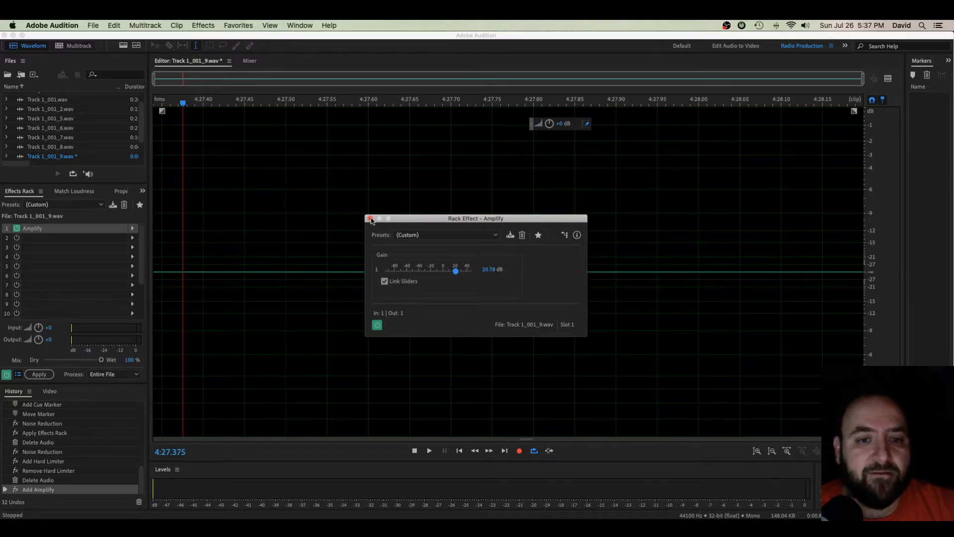
left_click(370, 219)
- Add a Hard Limiter in the second Effects Rack slot with its maximum amplitude set to -5 dB
left_click(133, 238)
mouse_move(209, 277)
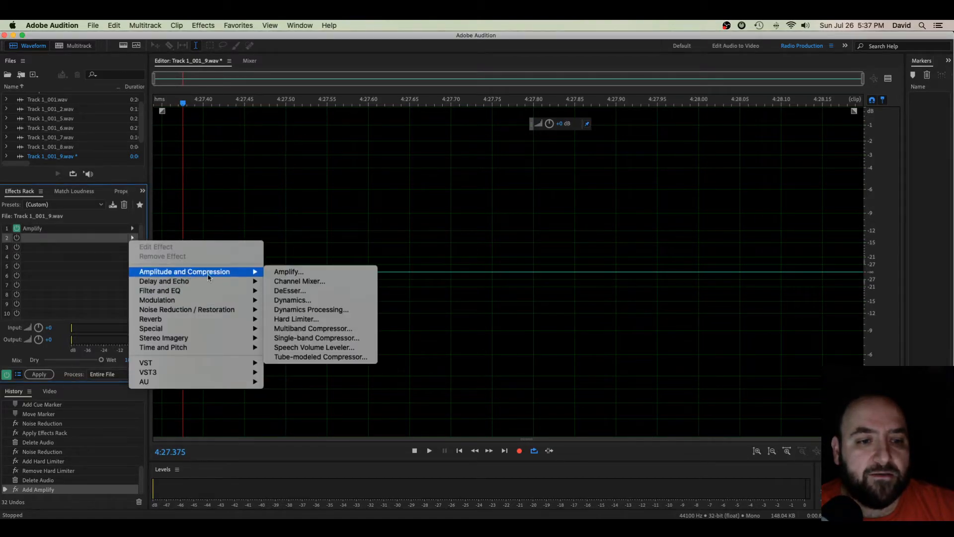
left_click(291, 320)
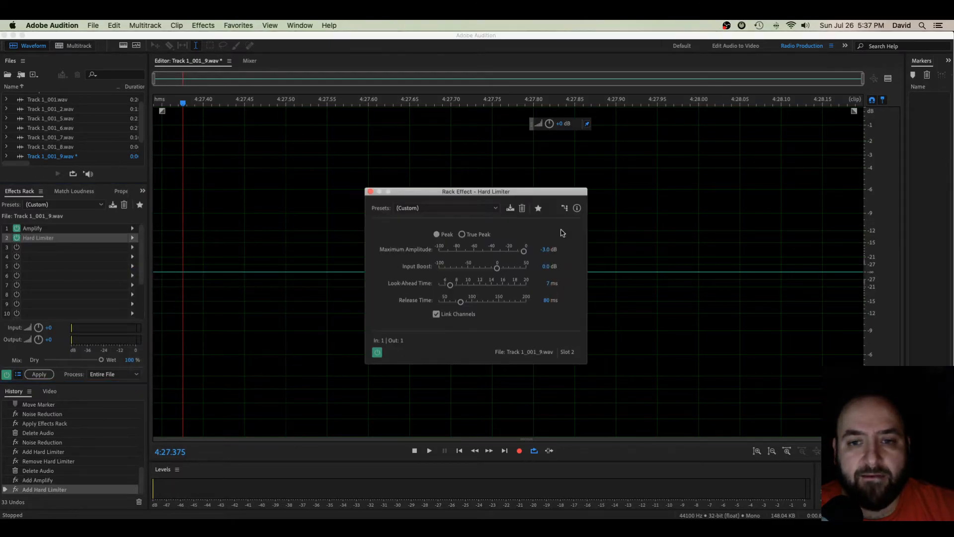
left_click(546, 249)
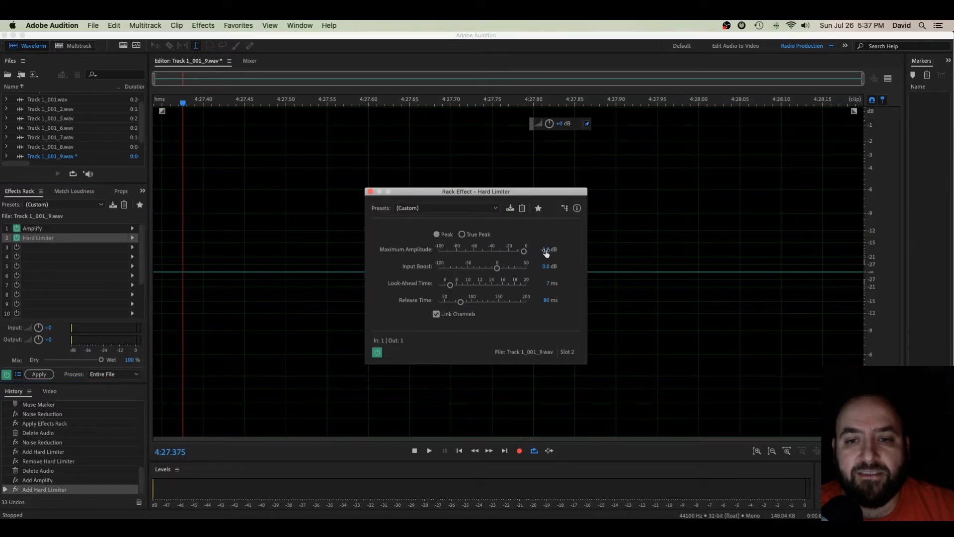
type("-5")
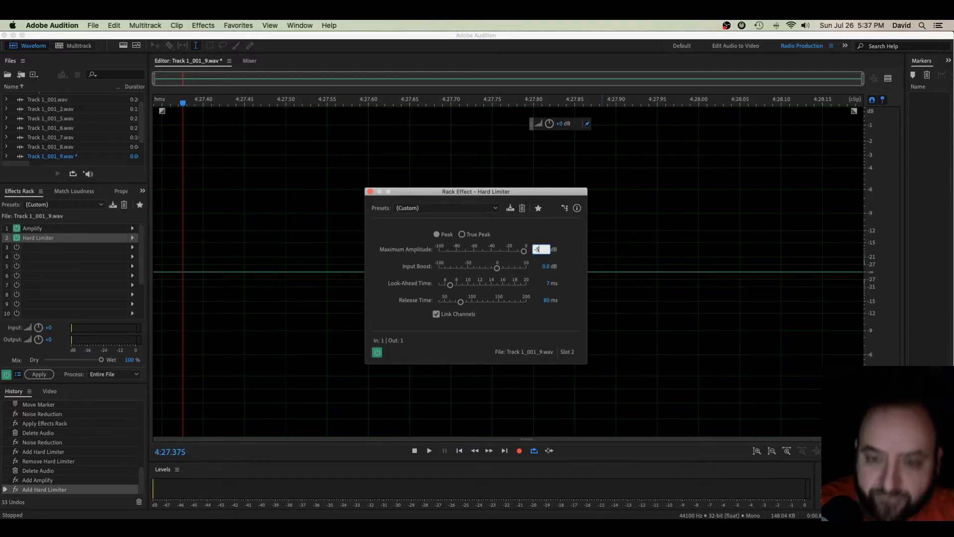
key("Tab")
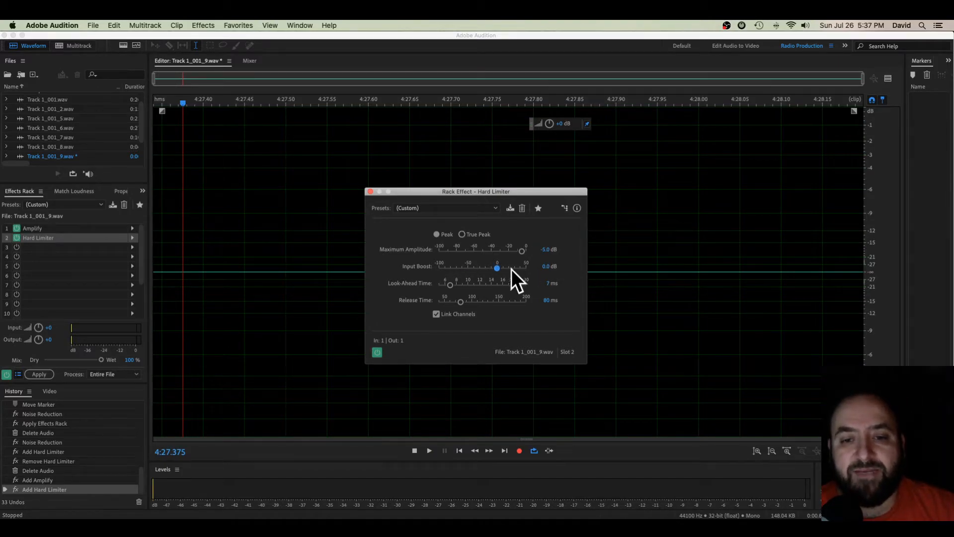
left_click(370, 192)
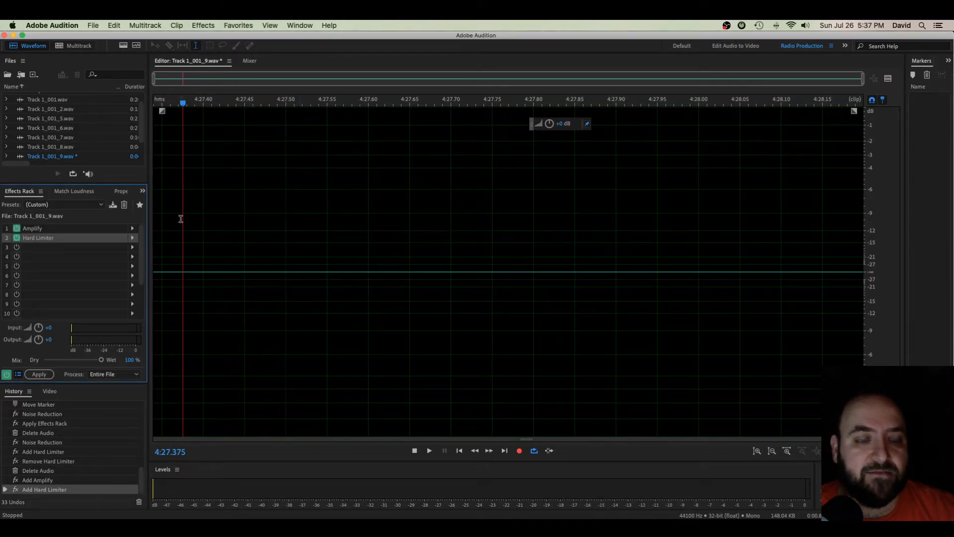
- Record a new voice take into the file and stop the recording
key("shift+space")
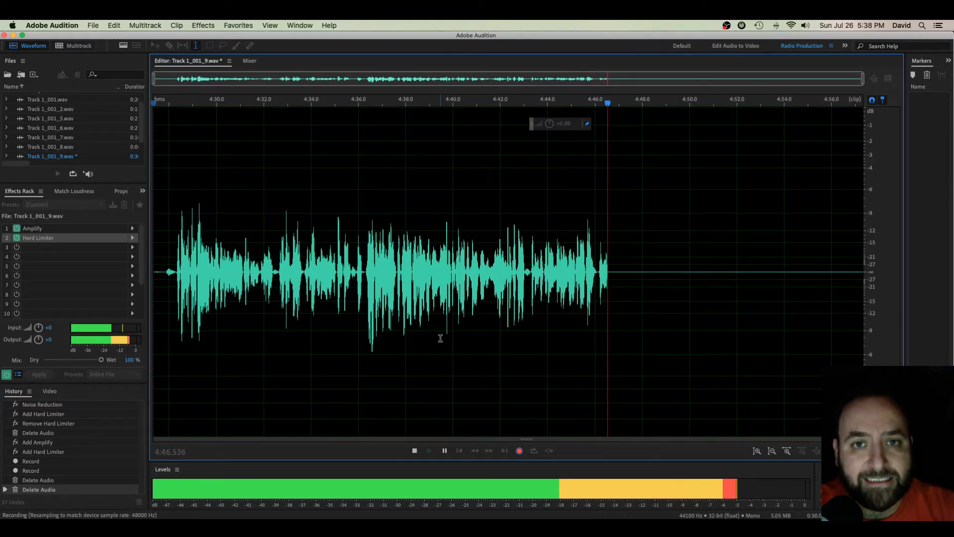
key("space")
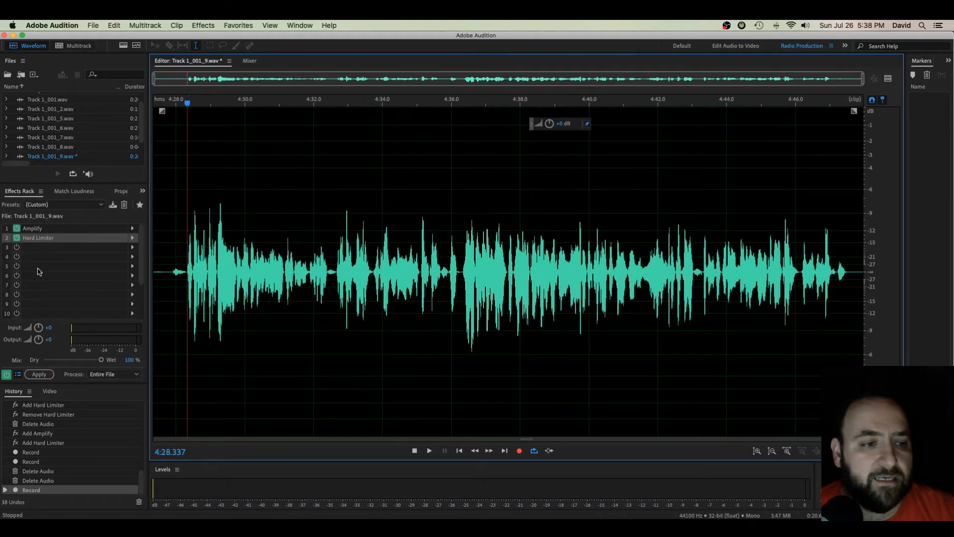
- Apply the Effects Rack to the entire file and play the processed voice from where the speech starts
left_click(39, 374)
left_click(284, 370)
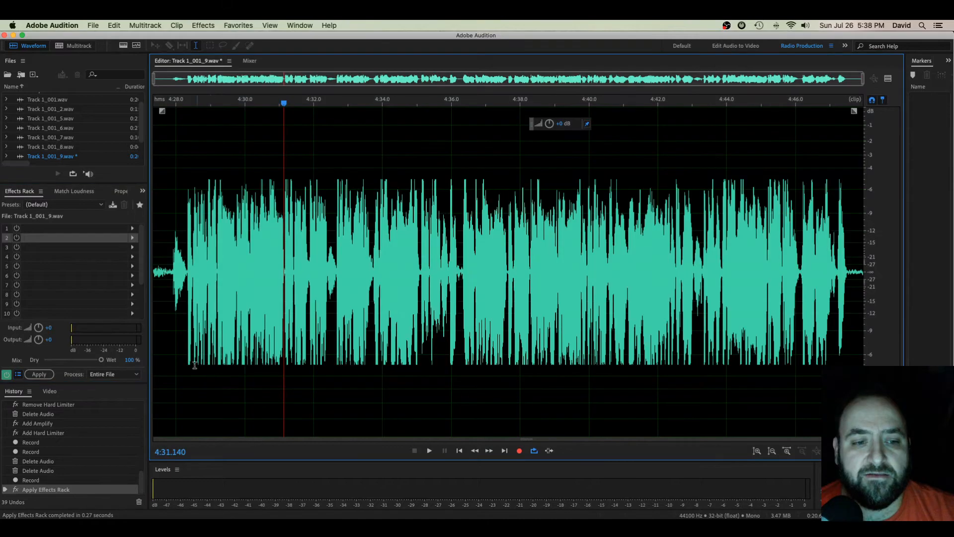
left_click_drag(186, 361, 816, 363)
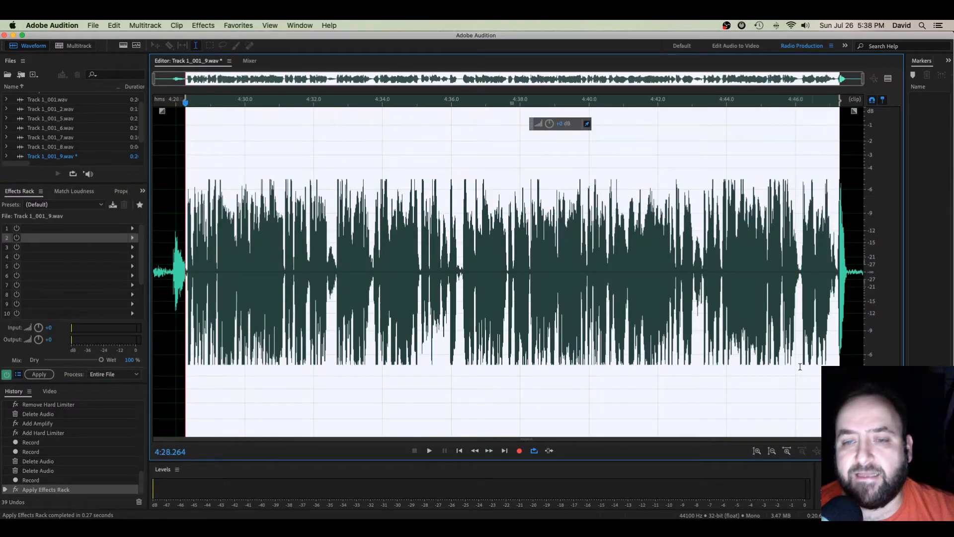
left_click(770, 365)
left_click(186, 308)
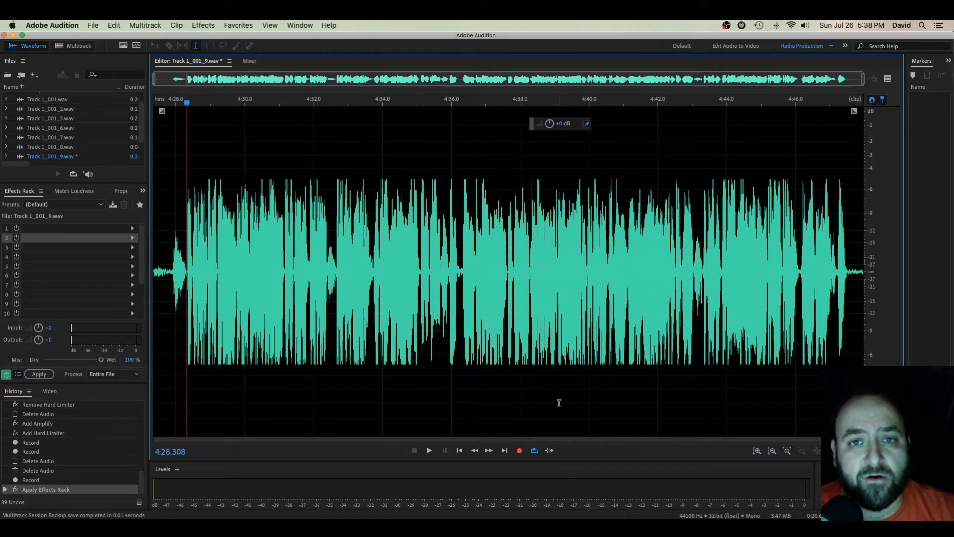
key("space")
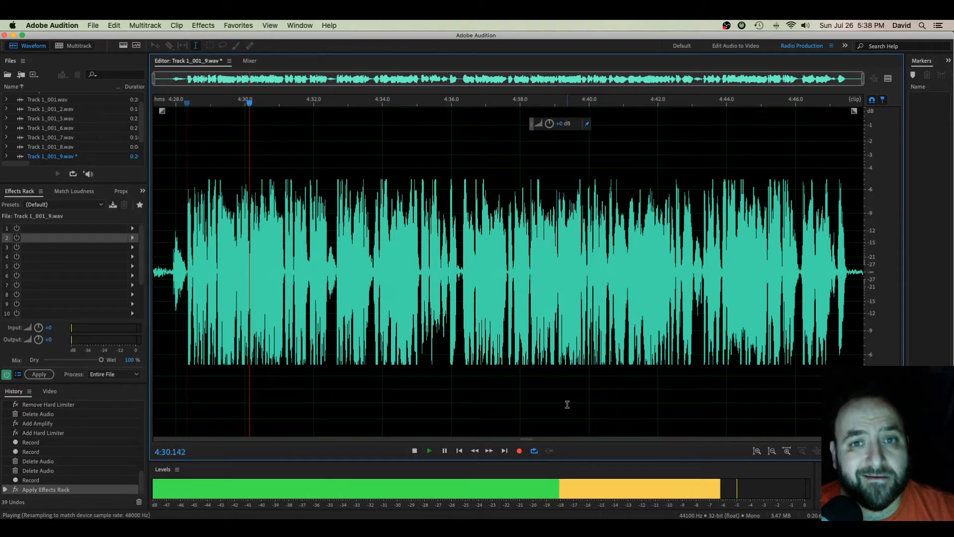
key("space")
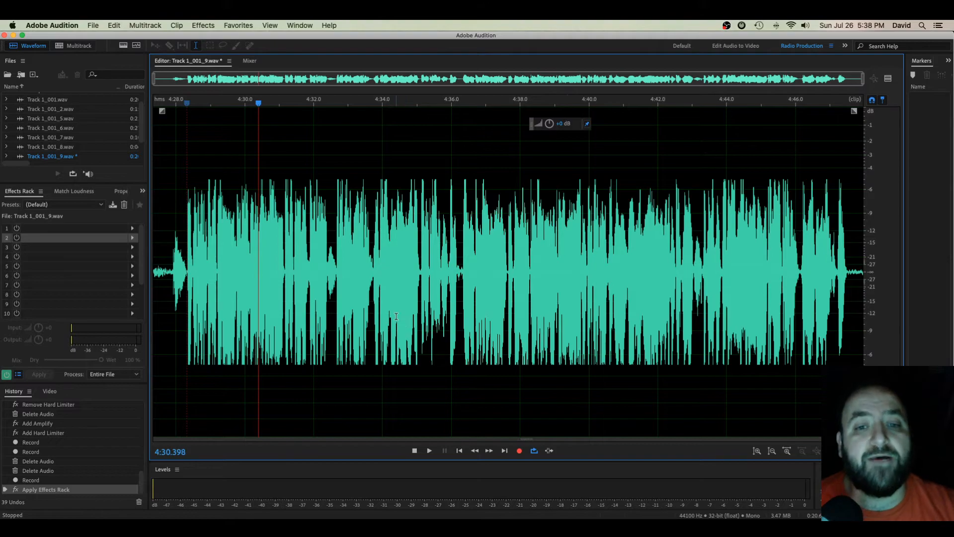
- Undo the Effects Rack processing on the new voice take
key("super+z")
left_click(210, 364)
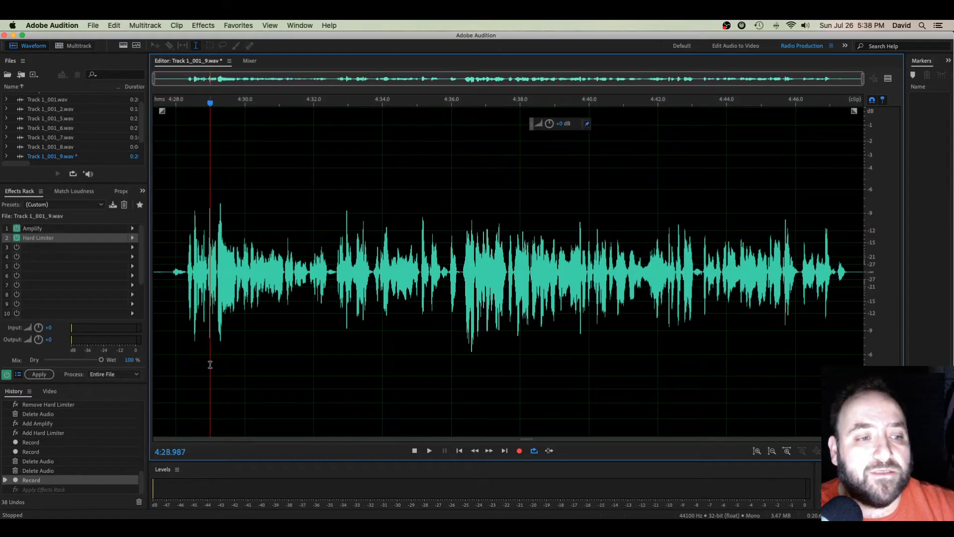
- Set the maximum amplitude of the Hard Limiter in the second Effects Rack slot to -2 dB and close its settings
double_click(93, 239)
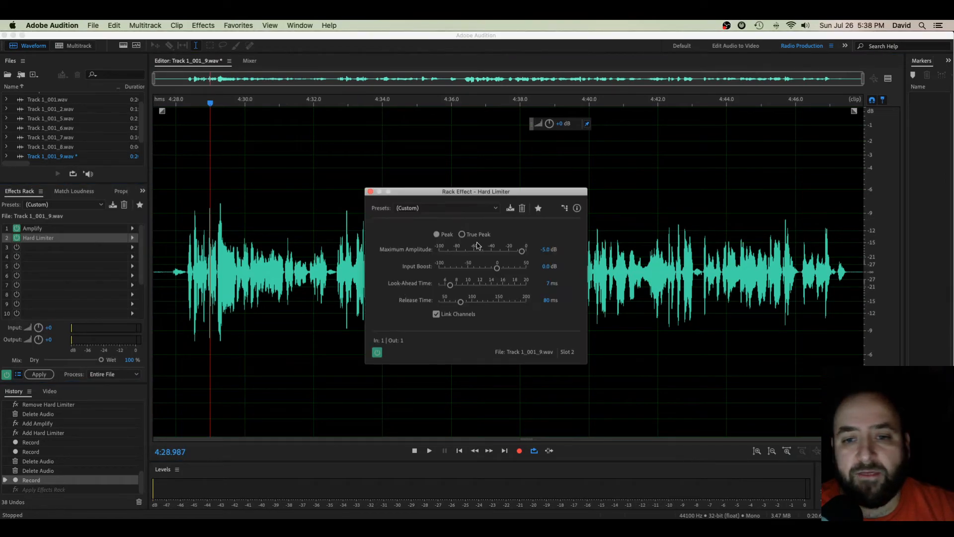
type("-2")
key("Tab")
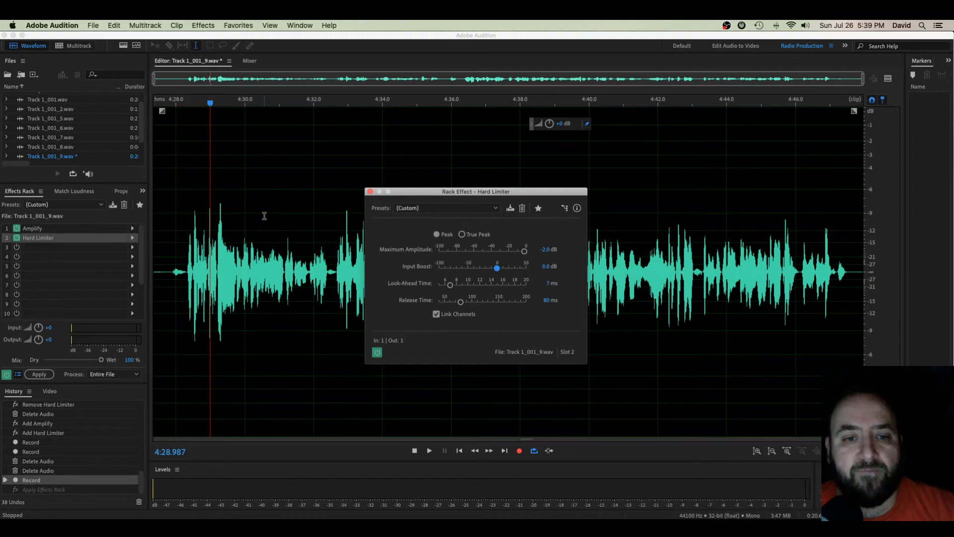
left_click(370, 192)
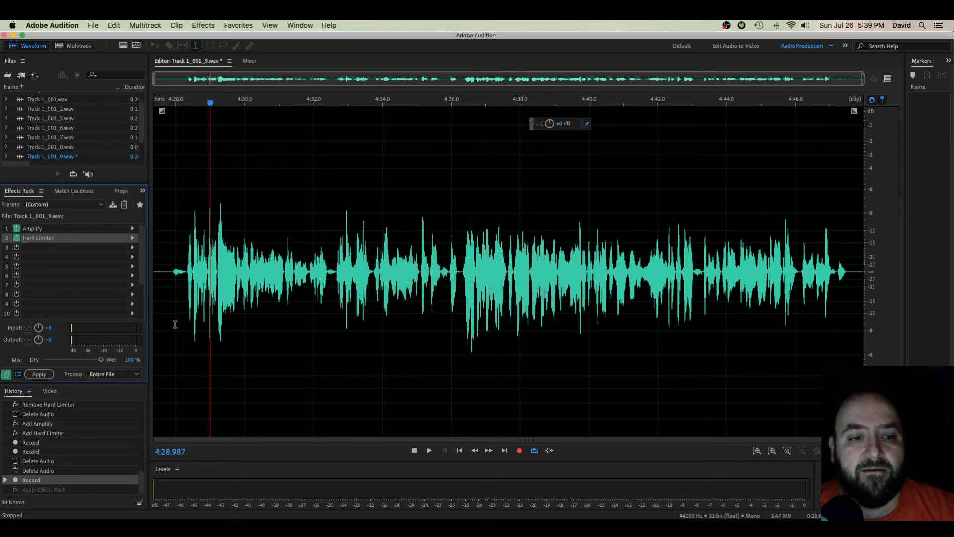
- Apply the Effects Rack to the entire file and play a short stretch of the processed voice from where the speech starts
left_click(39, 374)
left_click(368, 300)
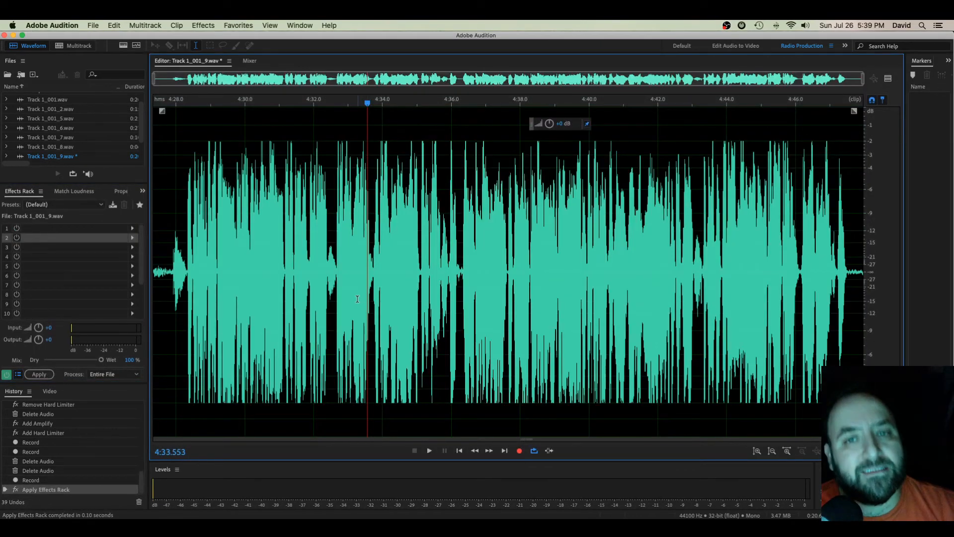
left_click(187, 313)
key("space")
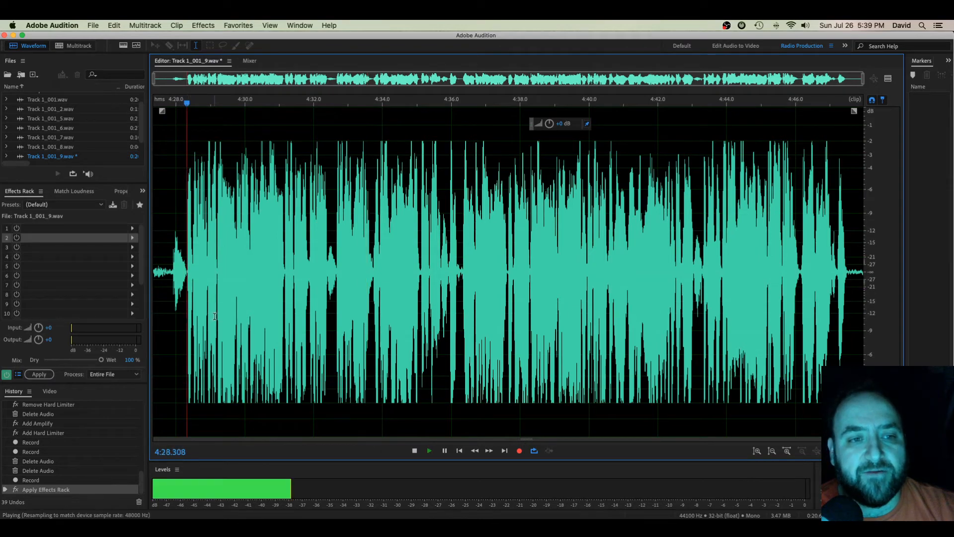
key("space")
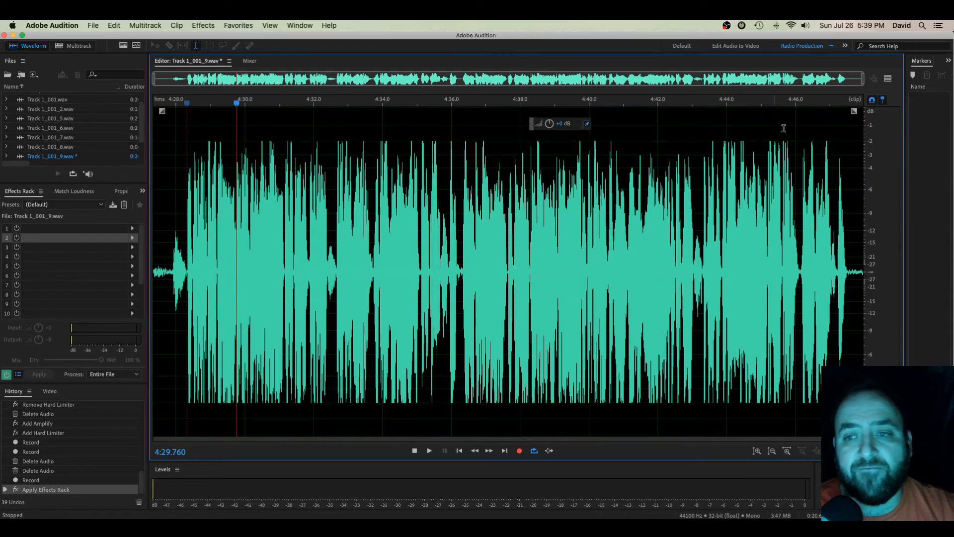
- Play a short stretch of the processed voice from about 4:31, ending with the playhead placed at about 4:35
left_click(277, 330)
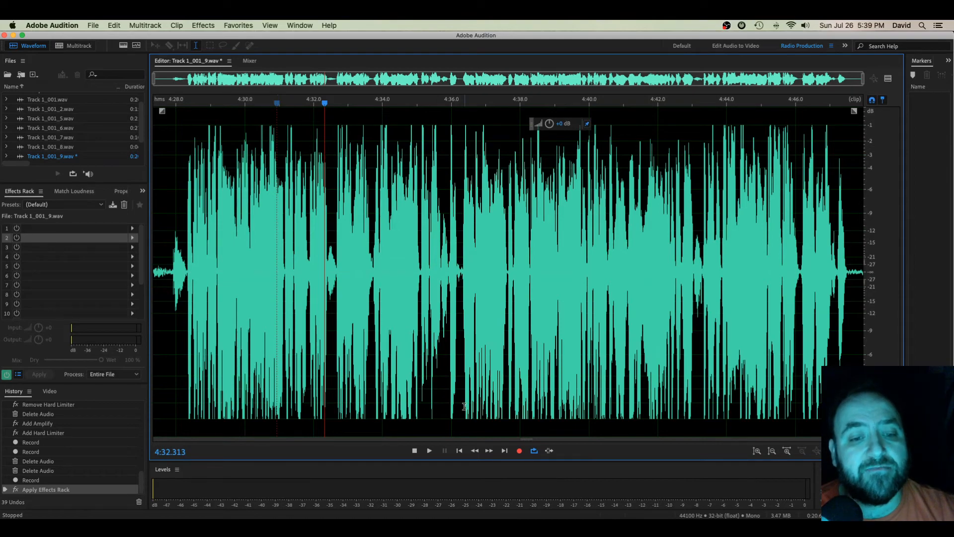
left_click(418, 375)
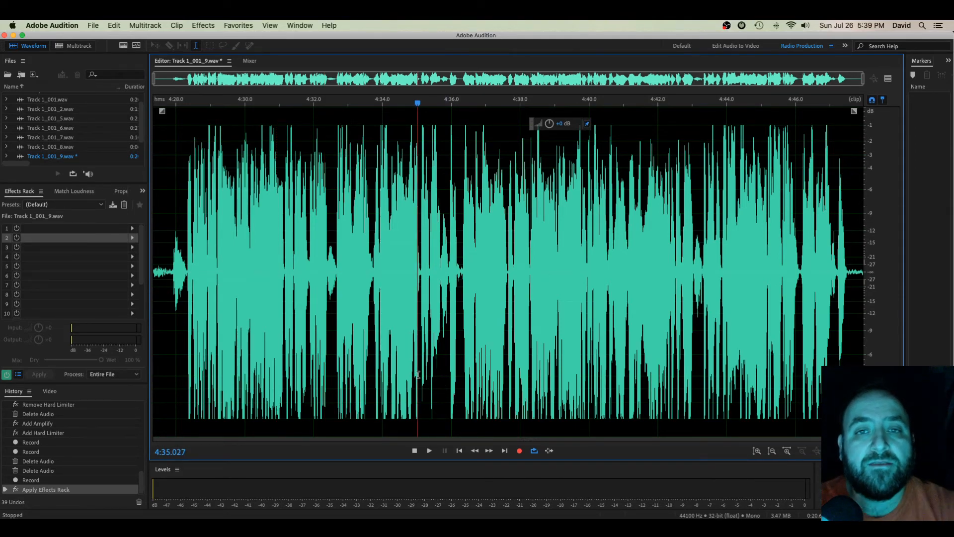